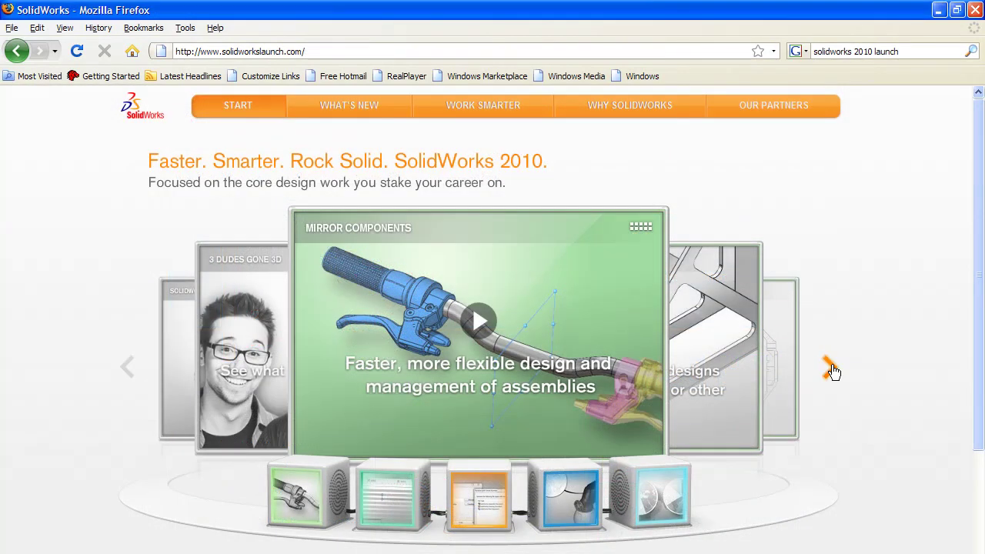
# Advance the SolidWorks 2010 feature carousel four times until Design Studies is centred.
pyautogui.click(829, 368)
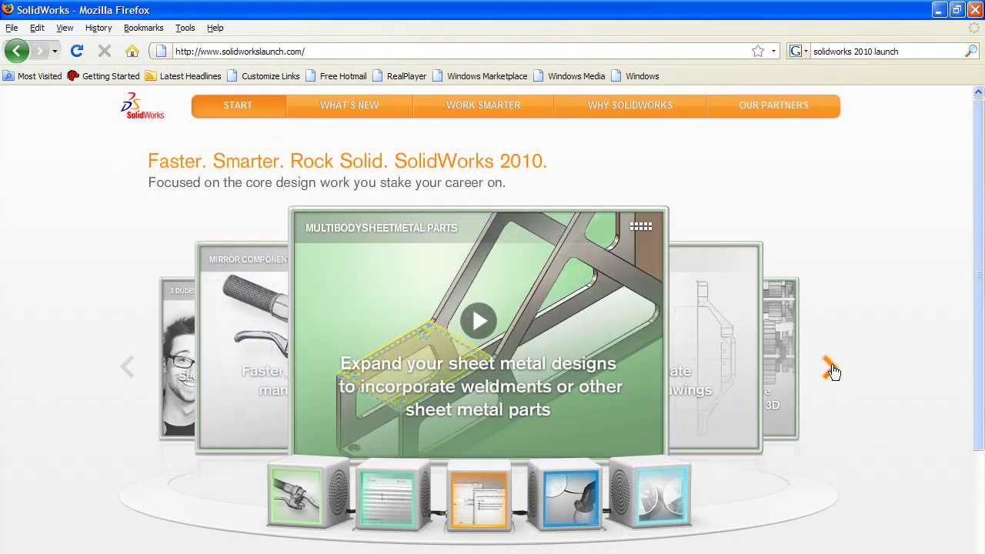
pyautogui.click(830, 368)
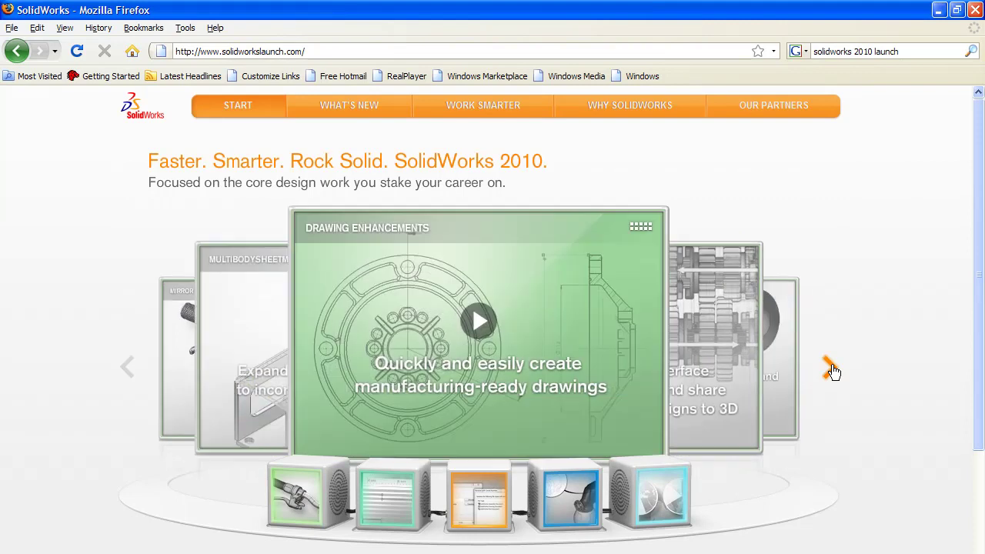
pyautogui.click(830, 368)
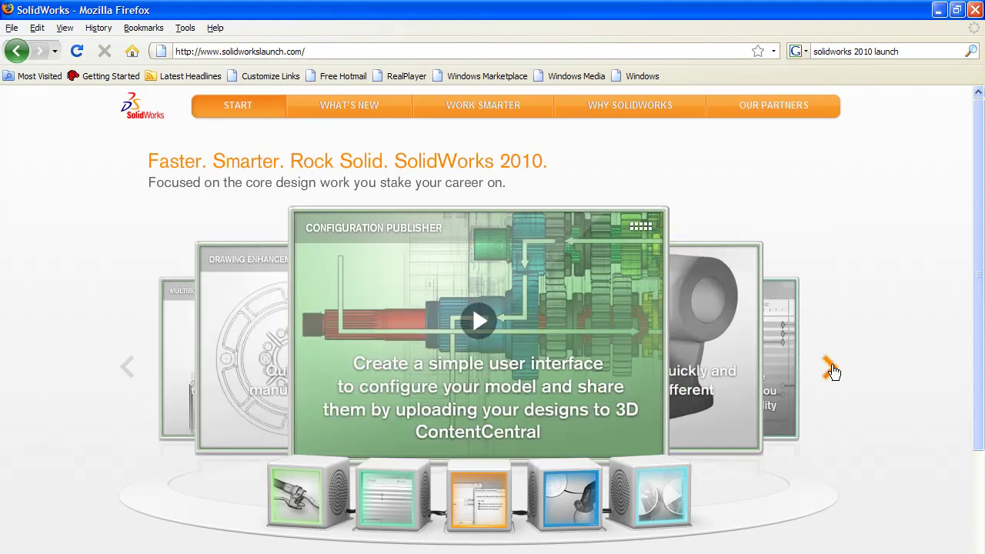
pyautogui.click(830, 367)
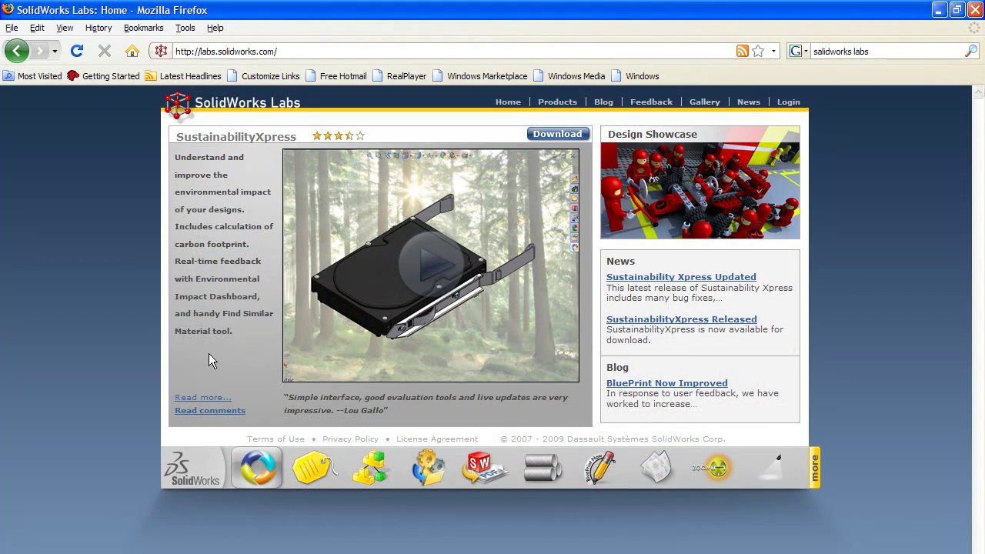
# Follow the 'Read more...' link under the SustainabilityXpress summary.
pyautogui.click(201, 394)
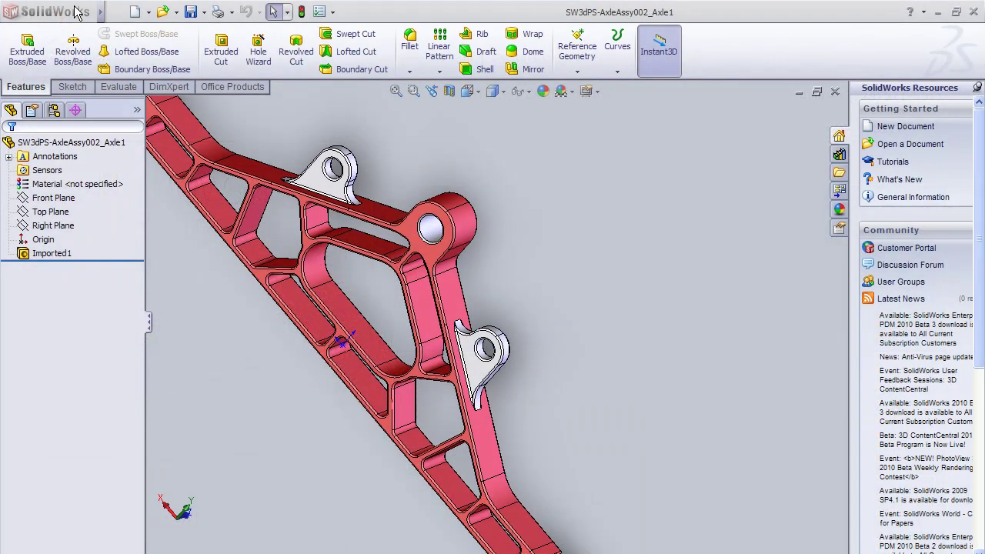
# Launch SustainabilityXpress from the Tools menu and show the Evaluate toolset for the axle.
pyautogui.moveTo(83, 10)
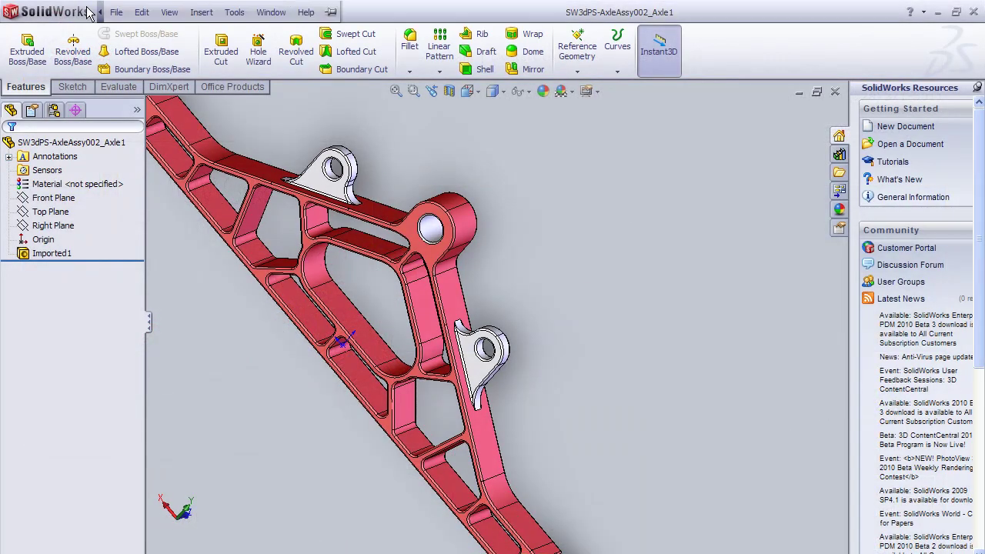
pyautogui.click(240, 14)
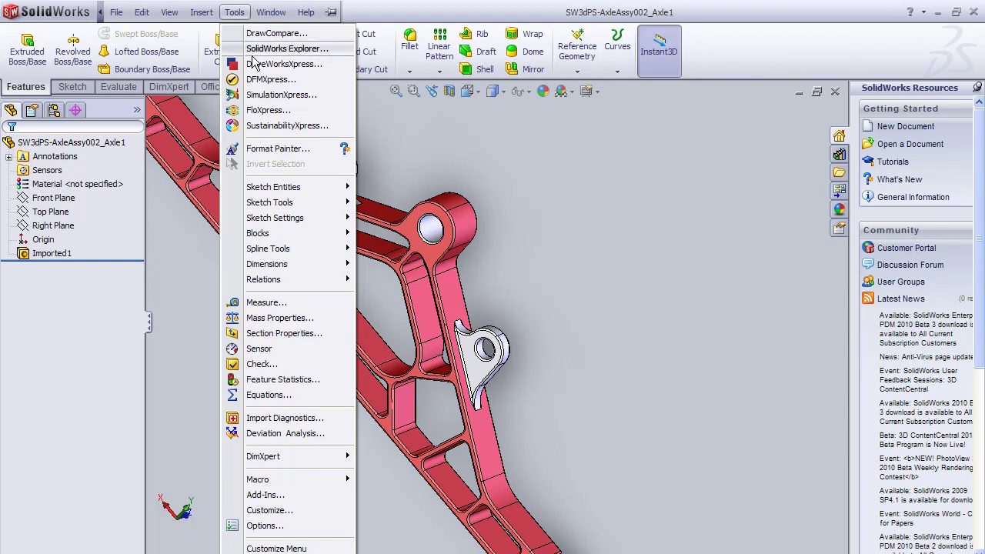
pyautogui.click(283, 127)
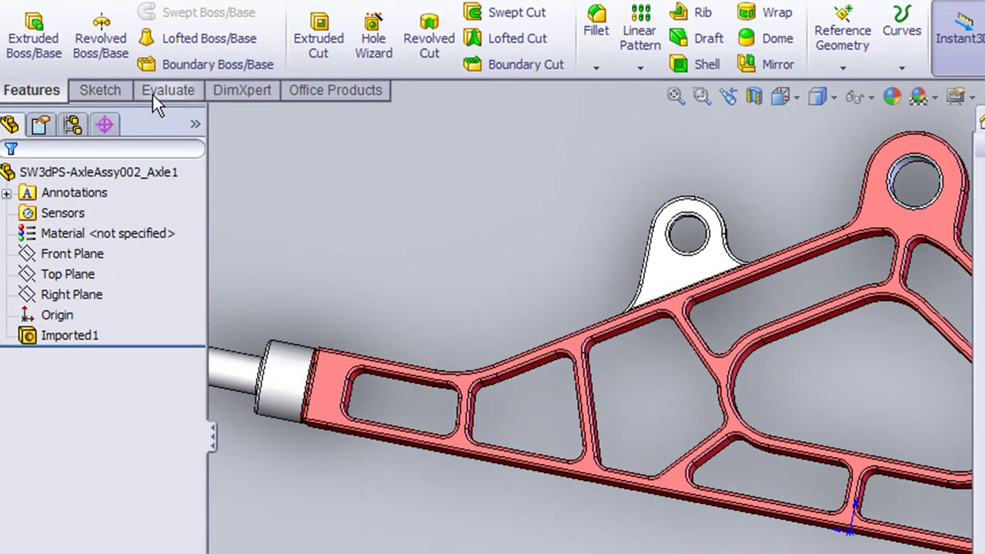
pyautogui.click(173, 95)
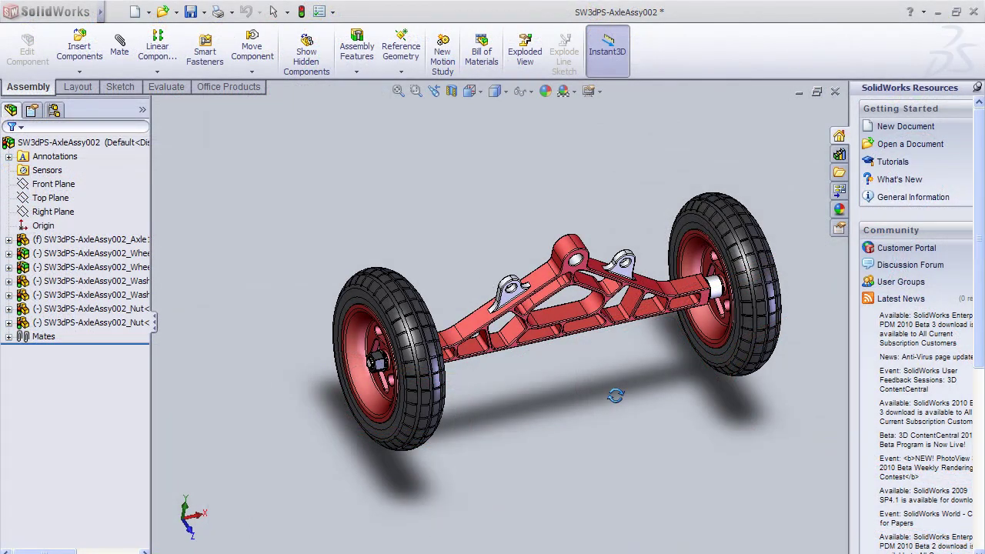
# Orbit the wheel assembly, then orbit and zoom the standalone axle part to frame it.
pyautogui.moveTo(616, 395); pyautogui.dragTo(548, 390, button='middle')
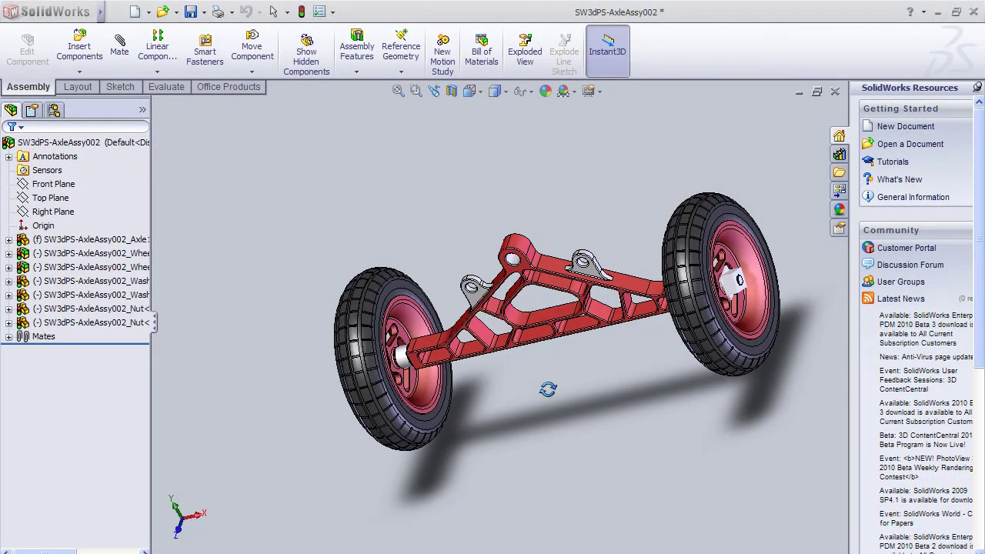
pyautogui.scroll(-3, 548, 389)
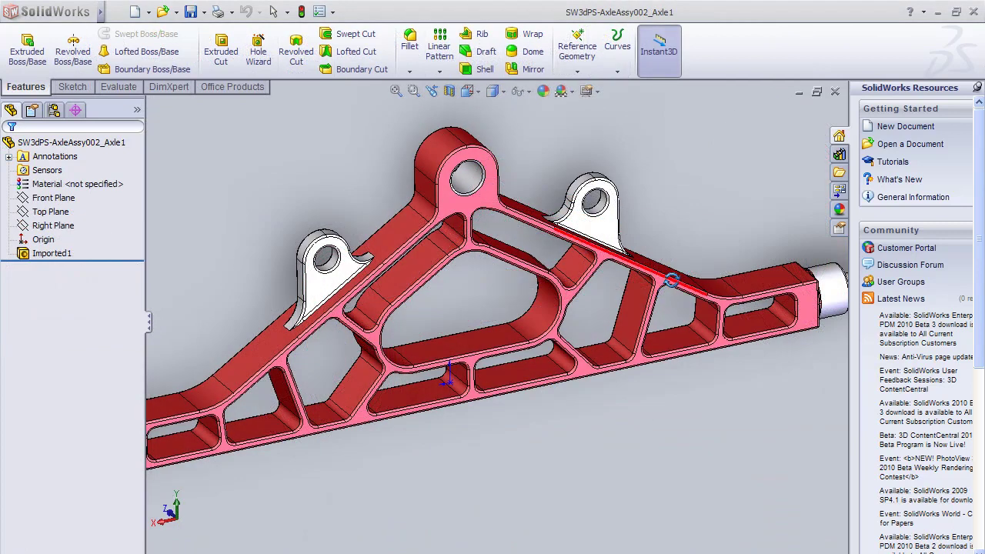
pyautogui.moveTo(672, 279); pyautogui.dragTo(645, 296, button='middle')
pyautogui.scroll(-3, 650, 304)
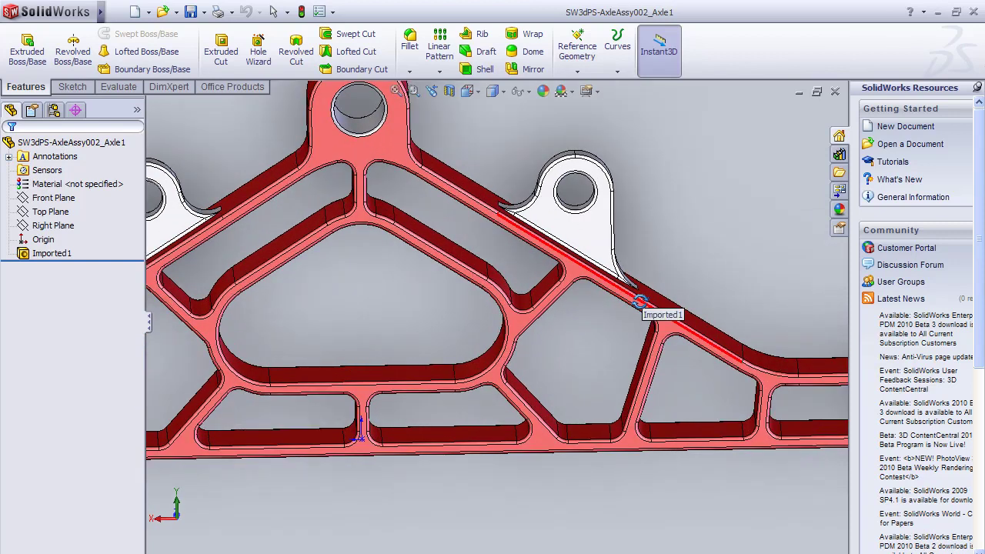
pyautogui.scroll(6, 641, 301)
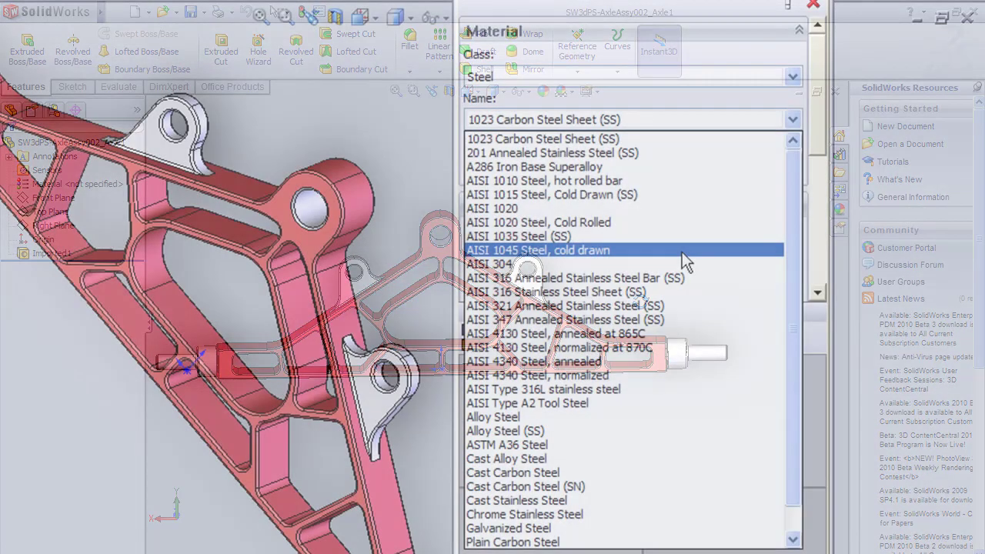
# Use AISI 1045 Steel, cold drawn, review processes, and baseline the 11.37 kg / 137.39 kJ results.
pyautogui.click(682, 250)
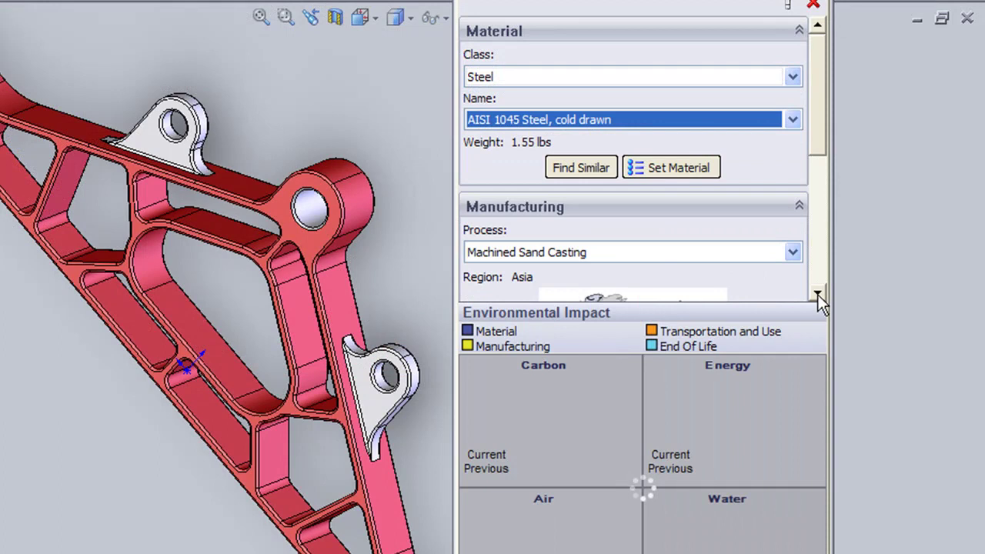
pyautogui.click(793, 254)
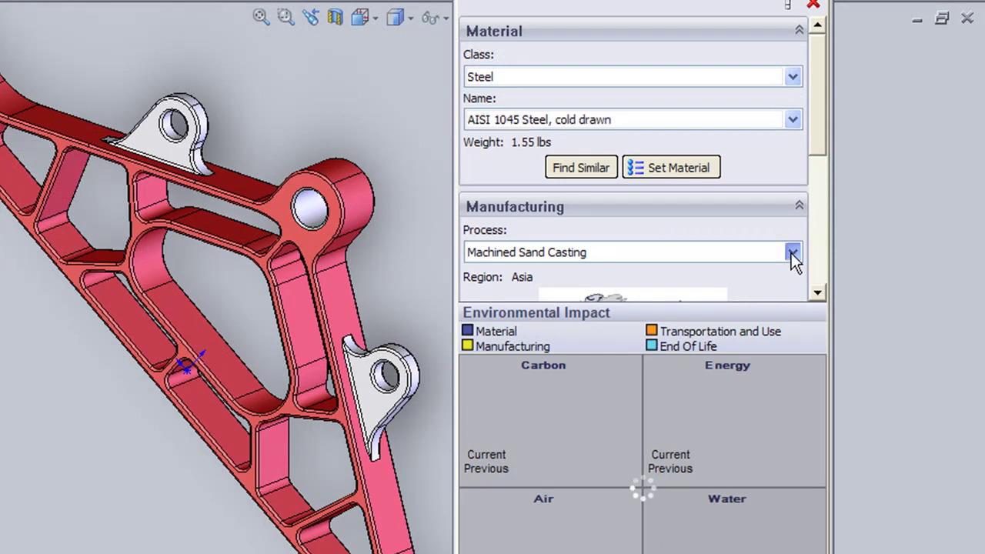
pyautogui.scroll(-3, 700, 221)
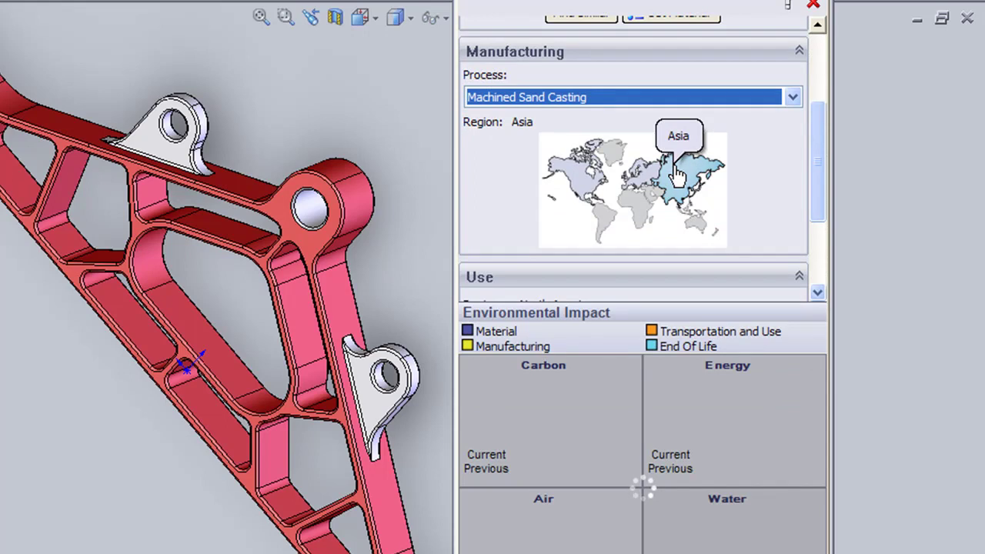
pyautogui.scroll(-3, 789, 243)
pyautogui.scroll(-1, 784, 271)
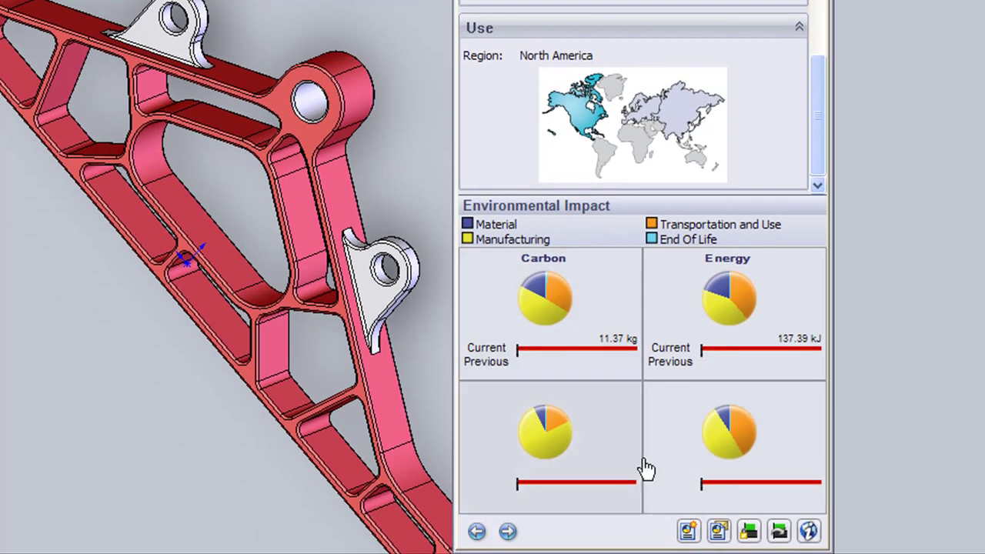
pyautogui.click(748, 532)
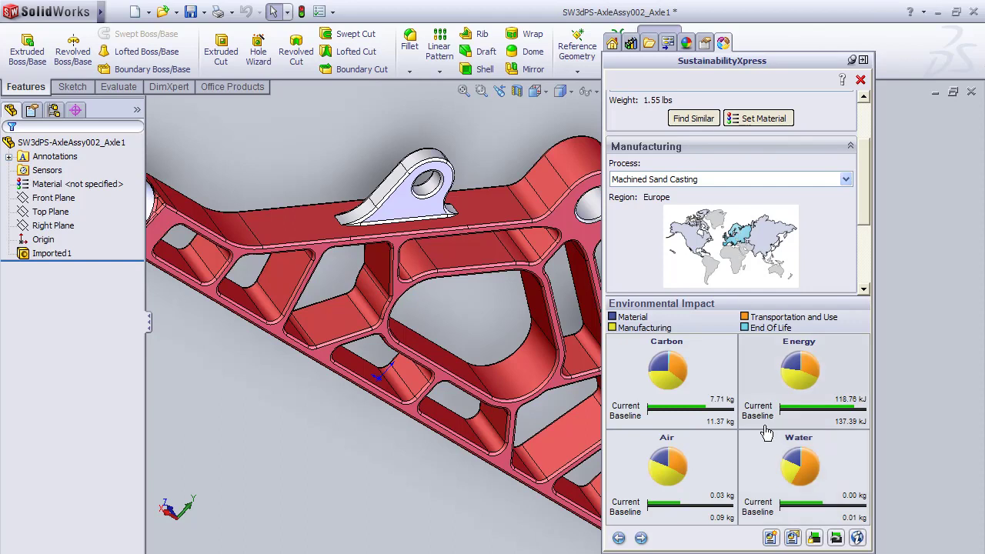
# Inspect the Energy chart and Transportation and Use details: 37.04 (31.19 %) of energy impact.
pyautogui.moveTo(810, 371)
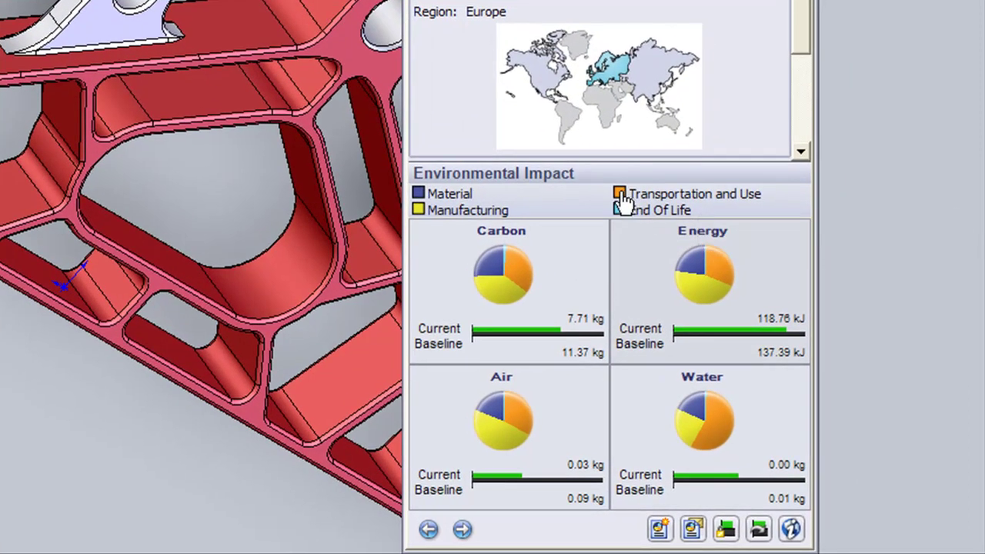
pyautogui.moveTo(624, 199)
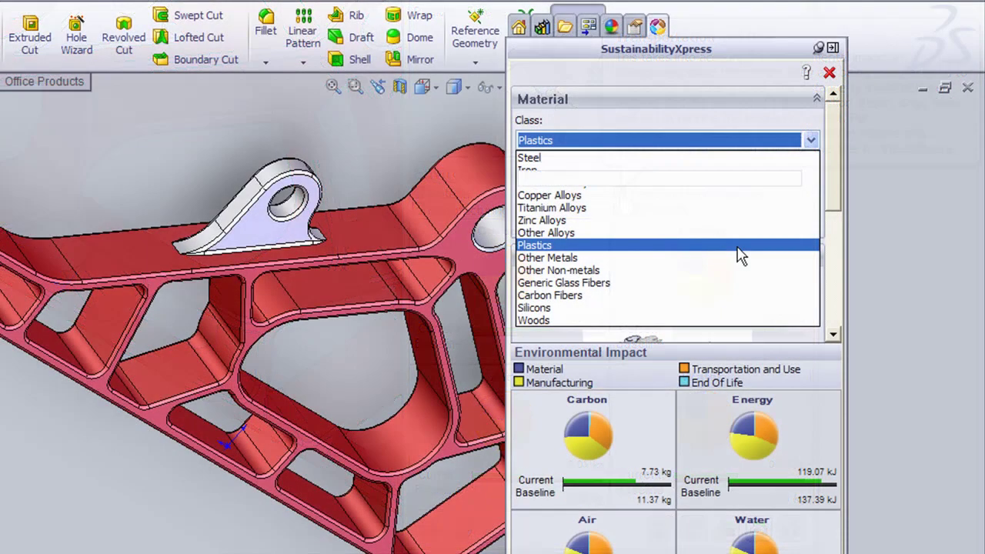
# Change the material class to Plastics so ABS is assigned, then search for similar materials.
pyautogui.click(738, 247)
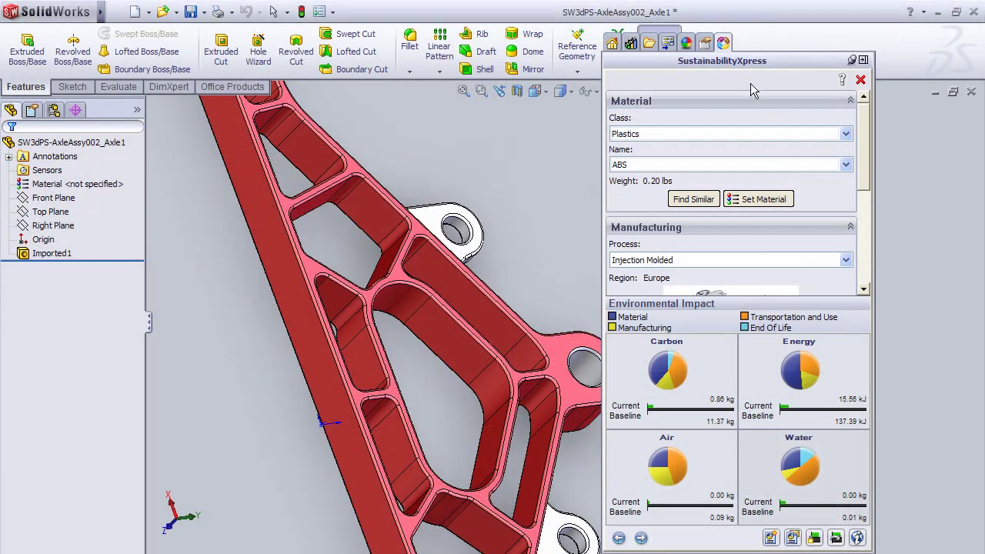
pyautogui.click(705, 204)
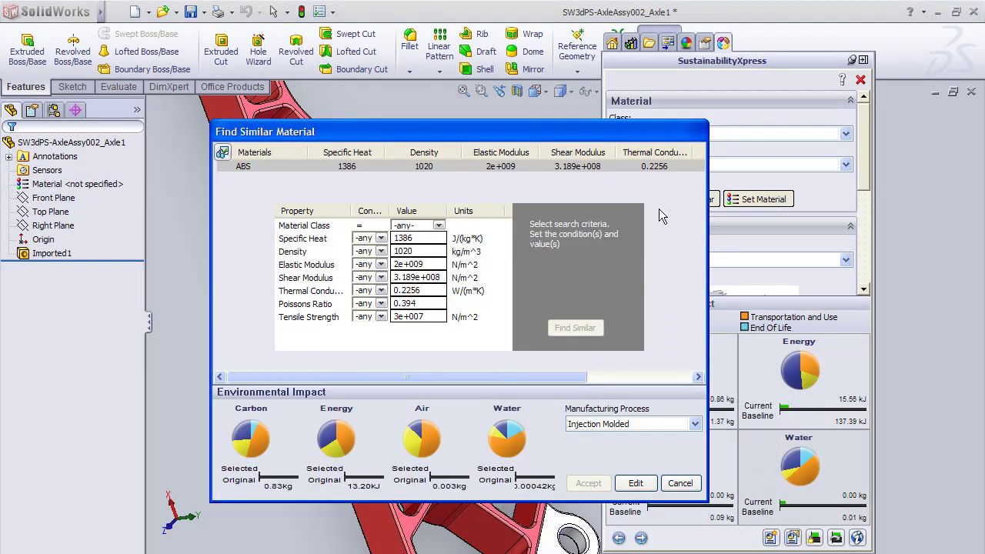
# Find plastics with greater specific heat and tensile strength than ABS, then preview Acrylic.
pyautogui.click(380, 252)
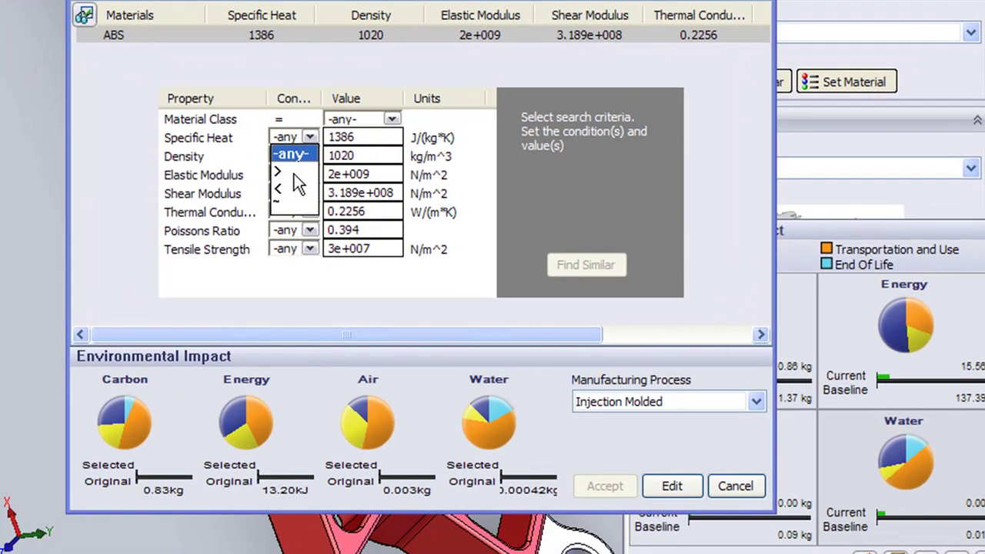
pyautogui.click(361, 254)
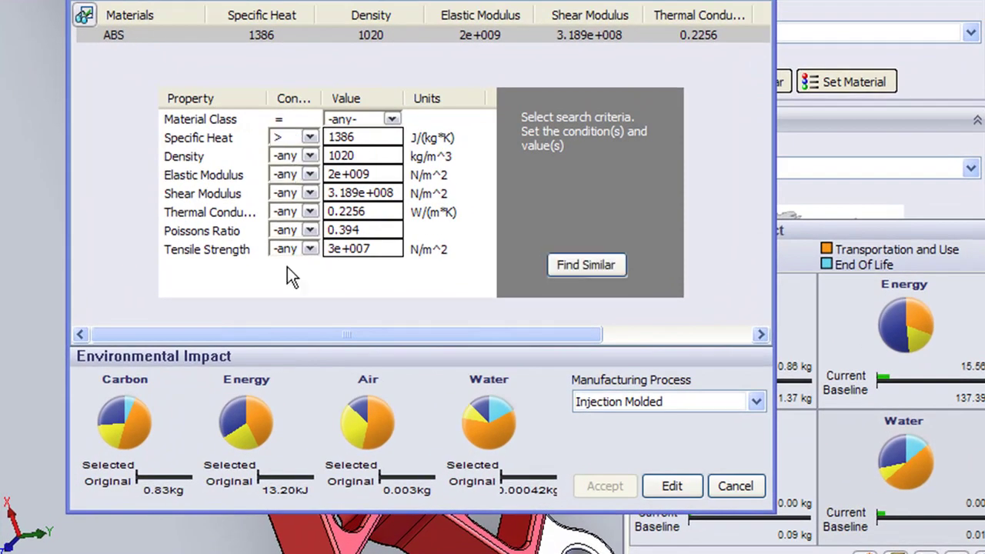
pyautogui.click(310, 248)
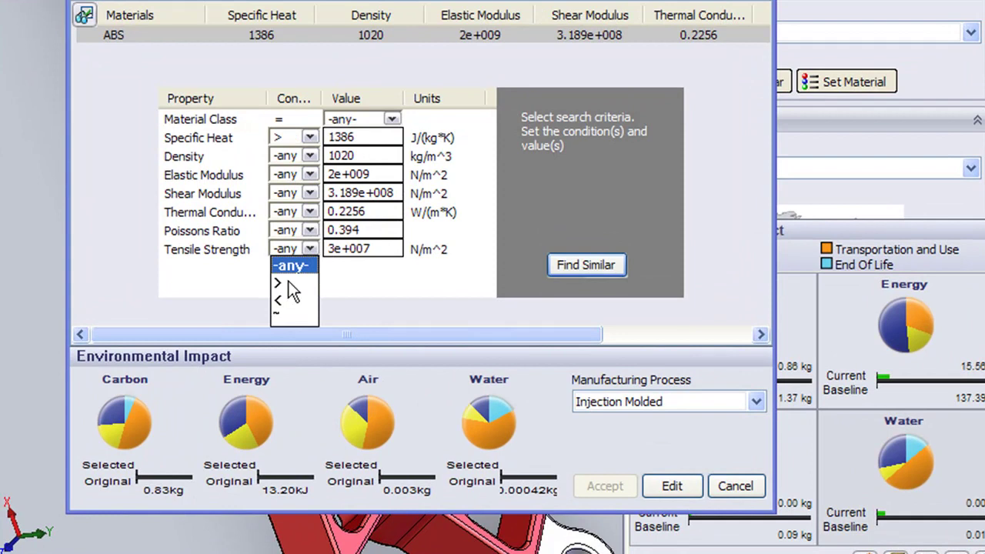
pyautogui.click(310, 282)
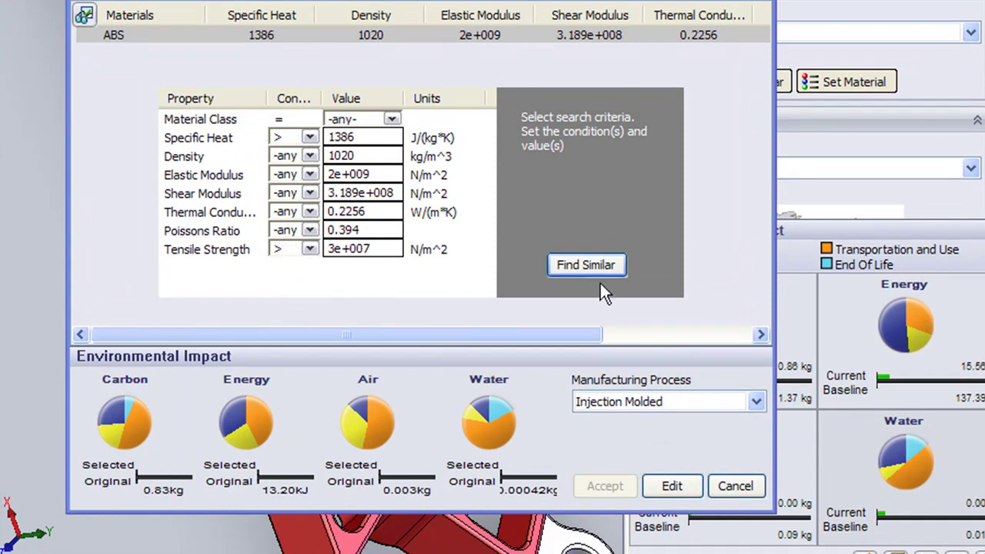
pyautogui.click(587, 265)
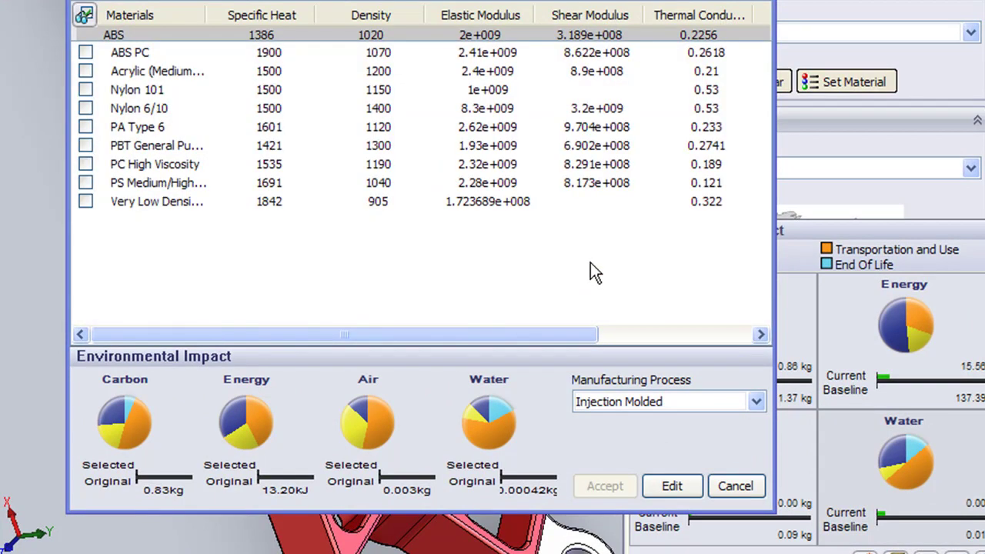
pyautogui.click(172, 71)
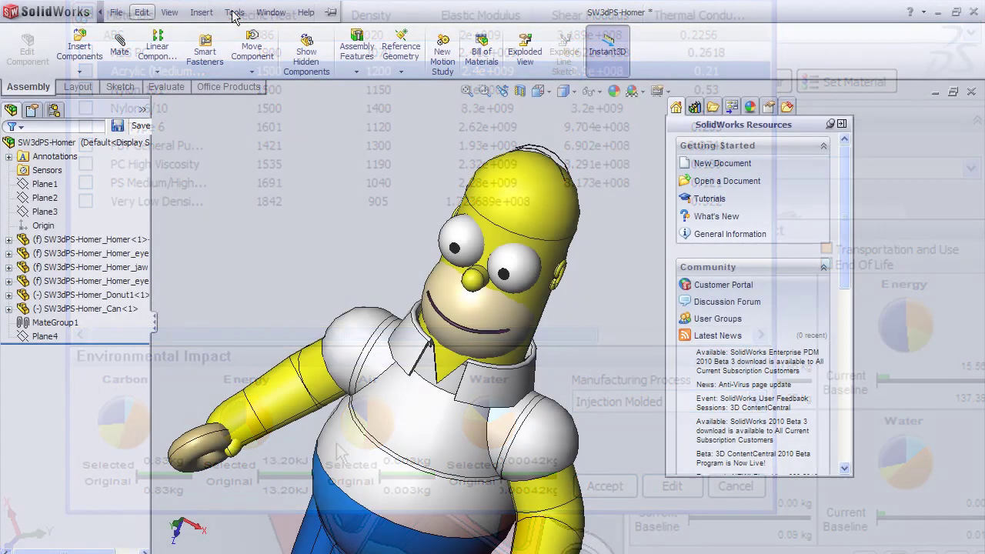
# Launch SustainabilityXpress on the Homer model and continue past the life cycle assessment introduction.
pyautogui.click(234, 12)
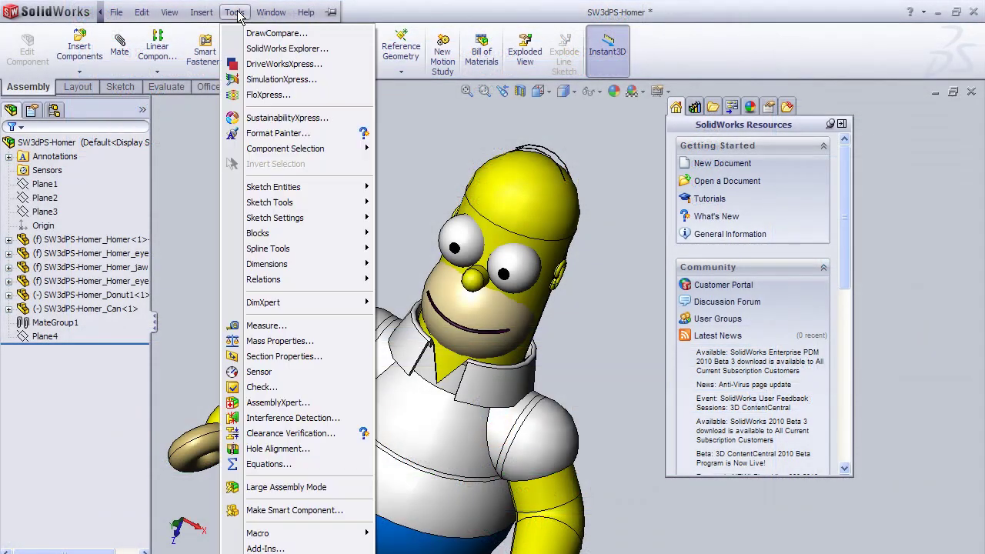
pyautogui.click(277, 119)
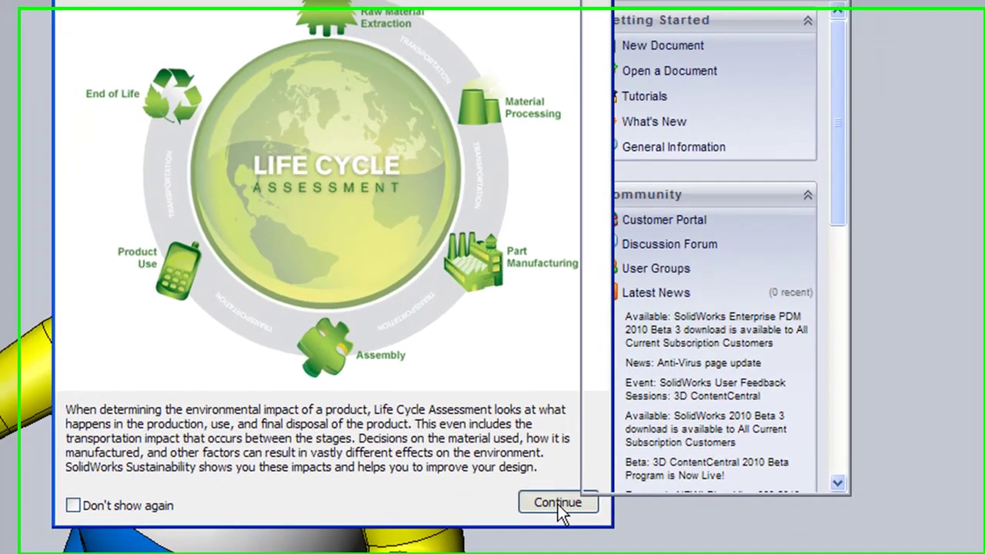
pyautogui.click(647, 481)
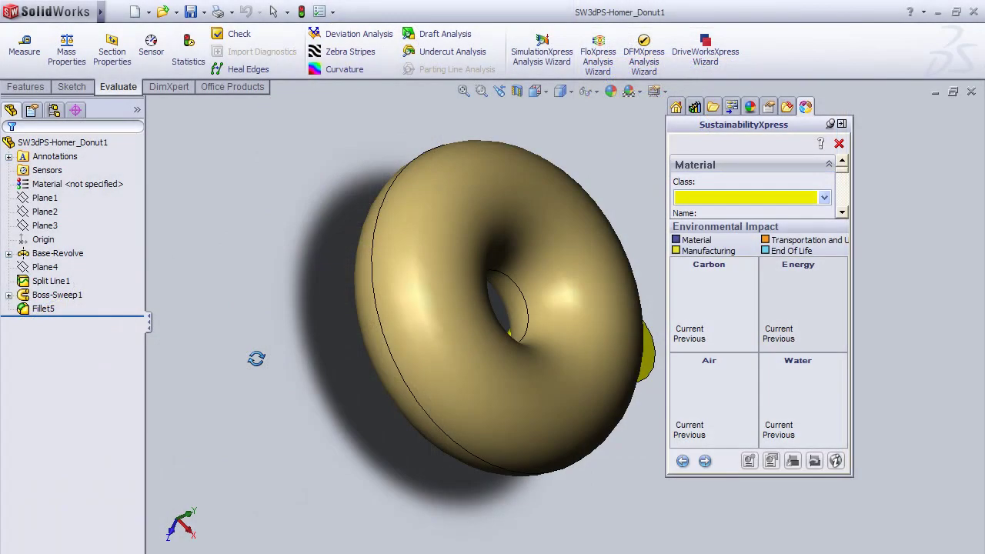
# Expand the Material Class list to show the donut's available material classes.
pyautogui.click(825, 198)
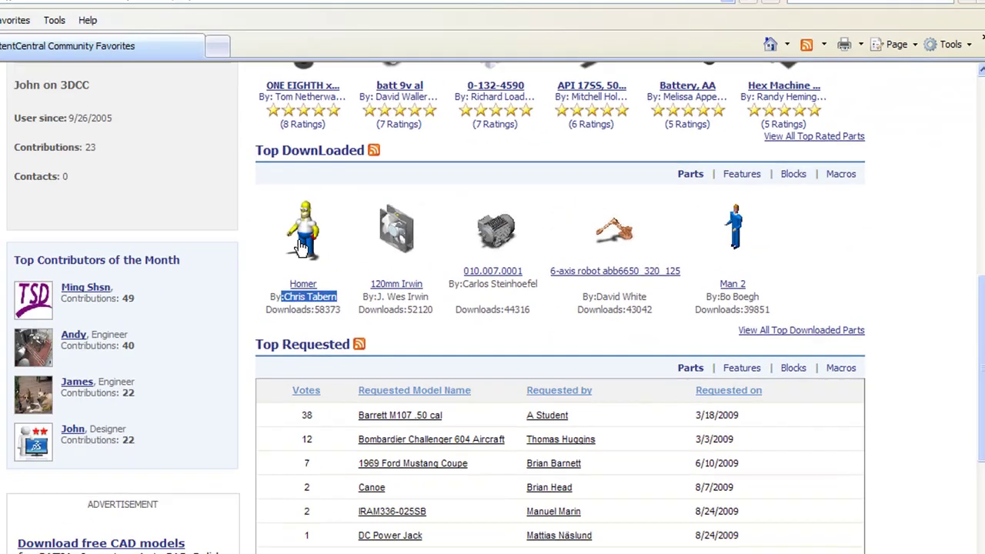
# Open the Homer model's download page from the Top DownLoaded list in 3D ContentCentral.
pyautogui.click(167, 221)
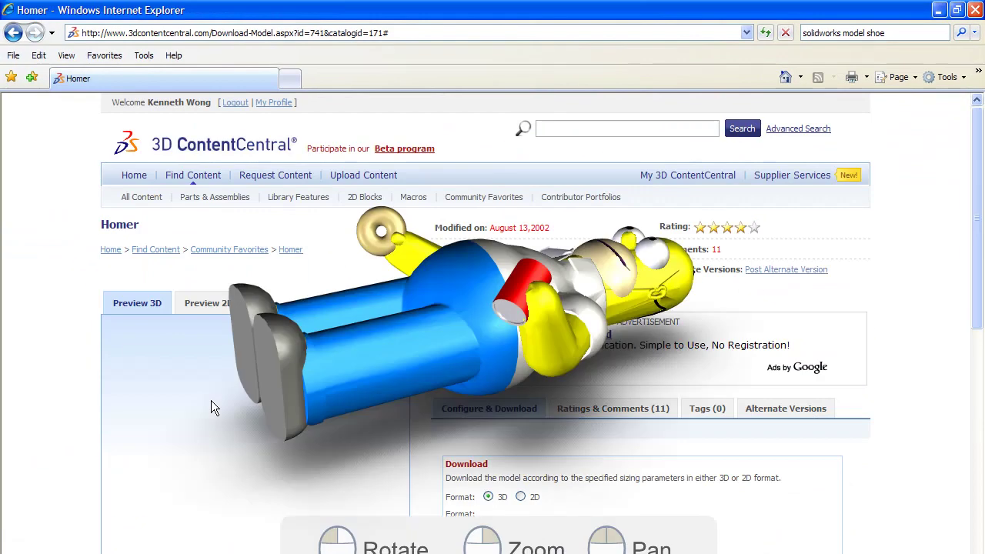